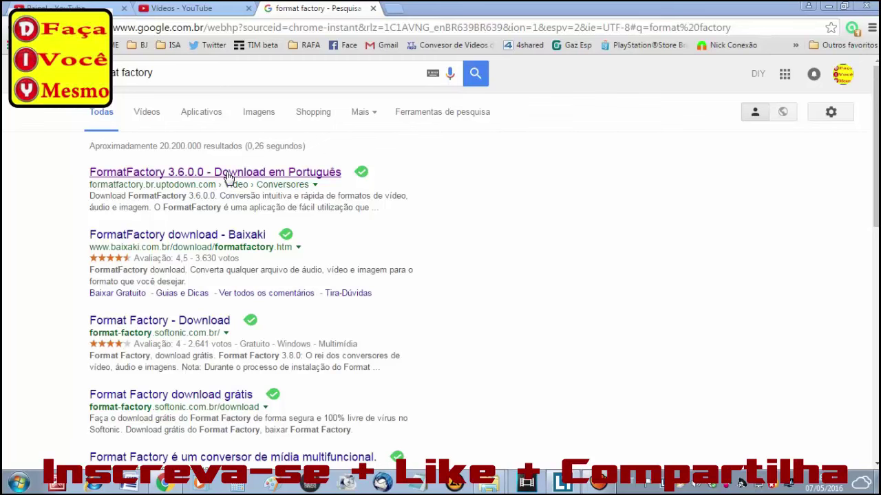
Step: Open the Uptodown FormatFactory page from the search results and look over its download offer and description
{"action": "left_click", "coordinate": [228, 173]}
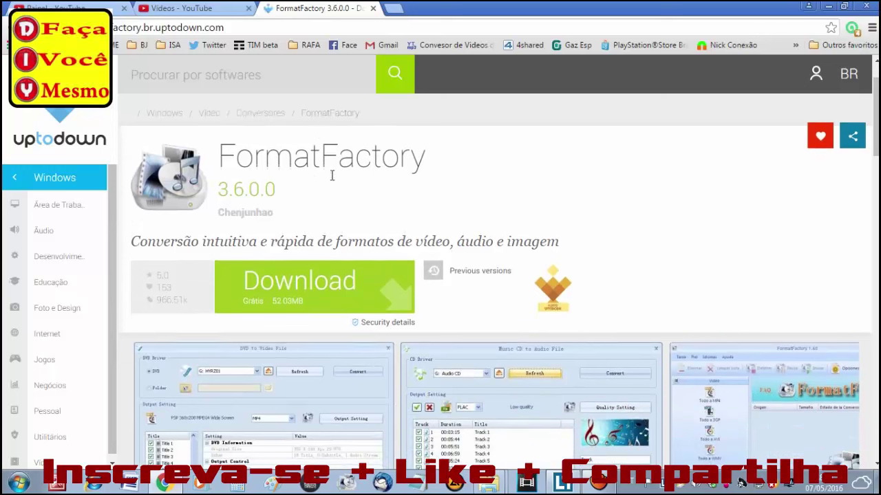
{"action": "scroll", "coordinate": [285, 154], "scroll_direction": "down", "scroll_amount": 1}
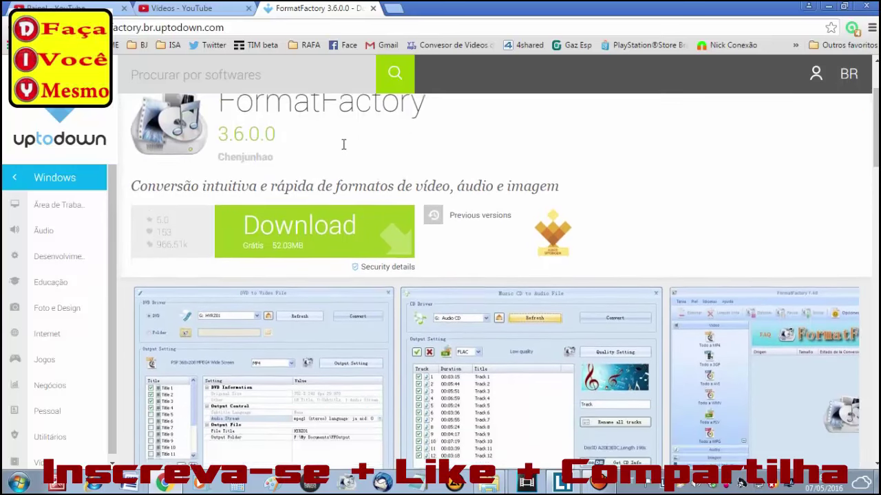
{"action": "scroll", "coordinate": [403, 173], "scroll_direction": "down", "scroll_amount": 1}
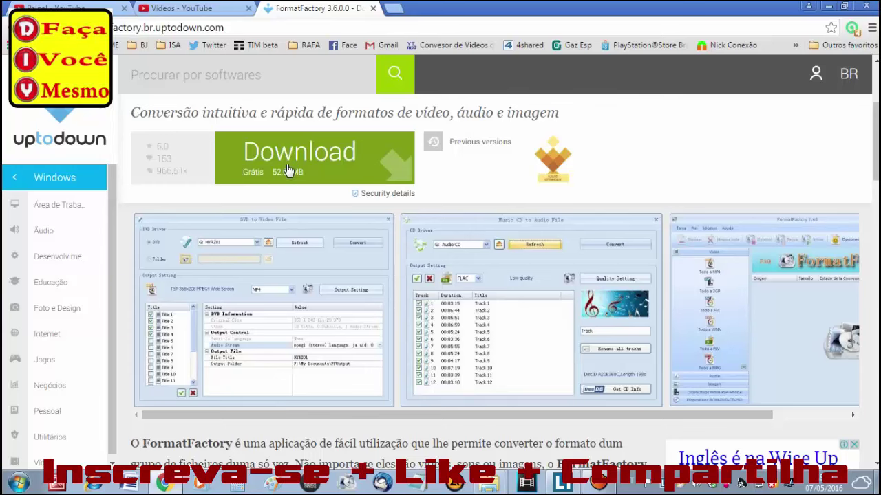
{"action": "scroll", "coordinate": [279, 186], "scroll_direction": "down", "scroll_amount": 1}
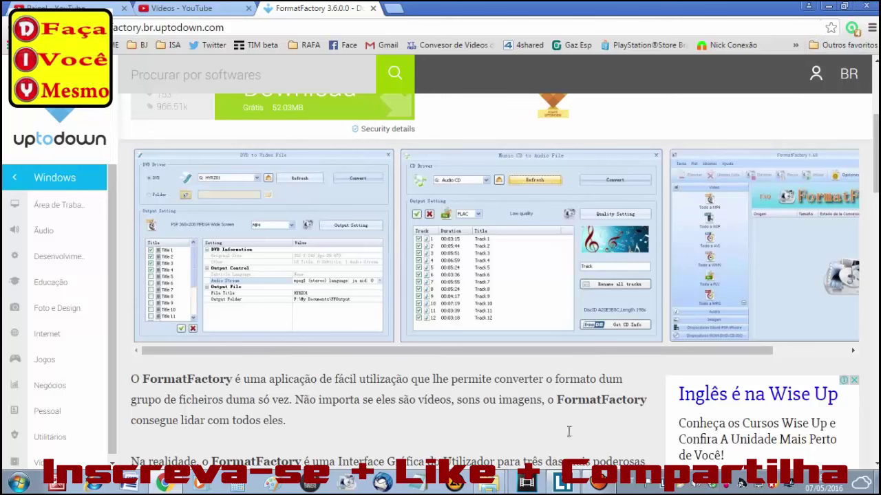
Step: Run FFSetup3.7.5.1-WebInstaller from the FORMAT FACTORY folder, allow it to execute, and start the setup in English
{"action": "left_click", "coordinate": [491, 483]}
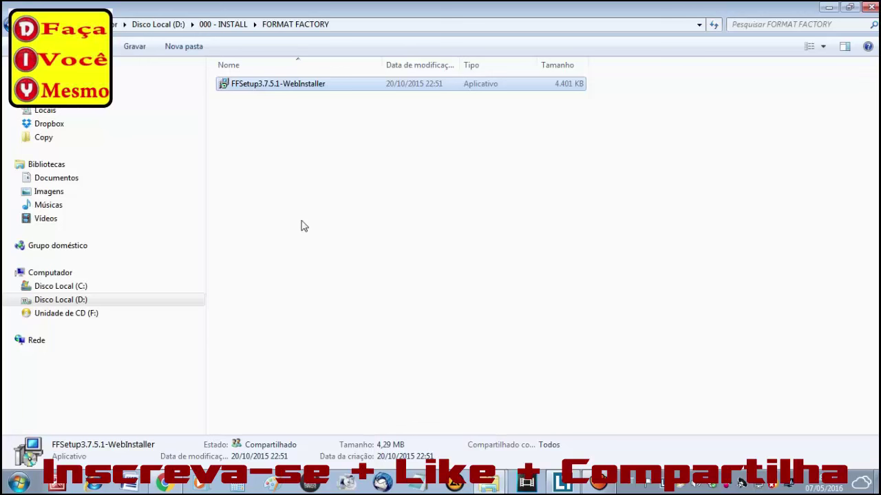
{"action": "double_click", "coordinate": [264, 86]}
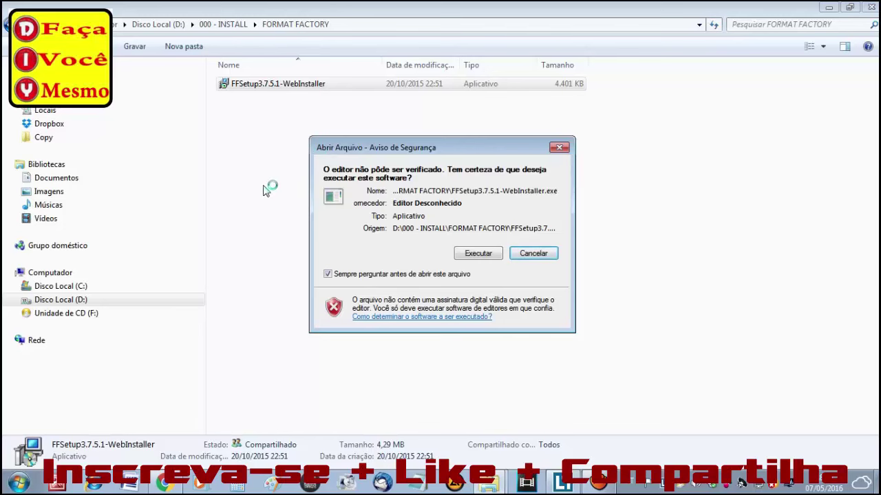
{"action": "left_click", "coordinate": [485, 258]}
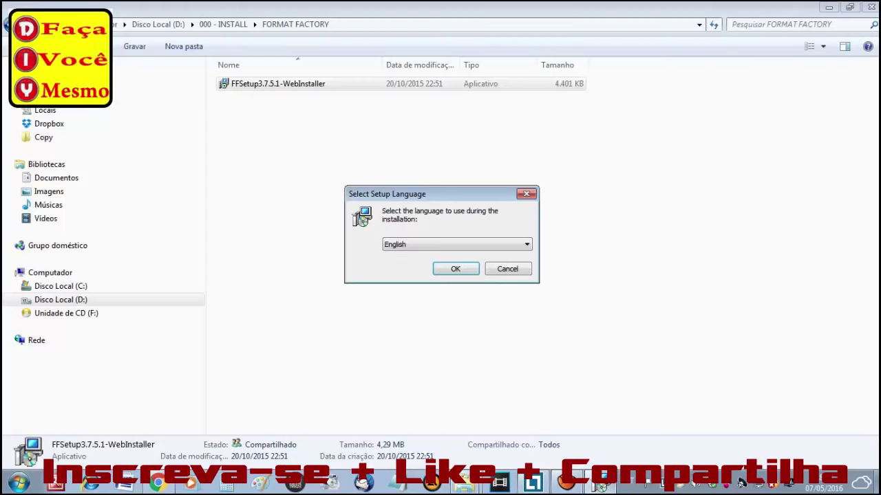
{"action": "key", "text": "alt+Down"}
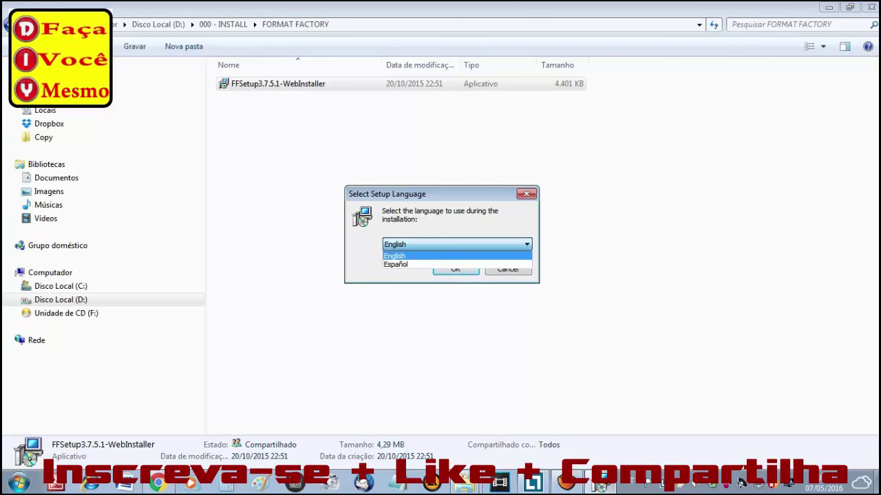
{"action": "key", "text": "Return"}
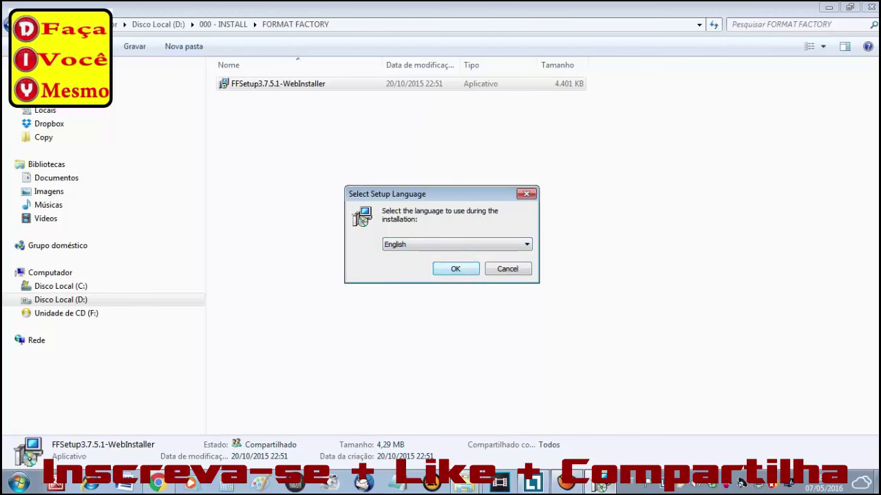
{"action": "left_click", "coordinate": [459, 269]}
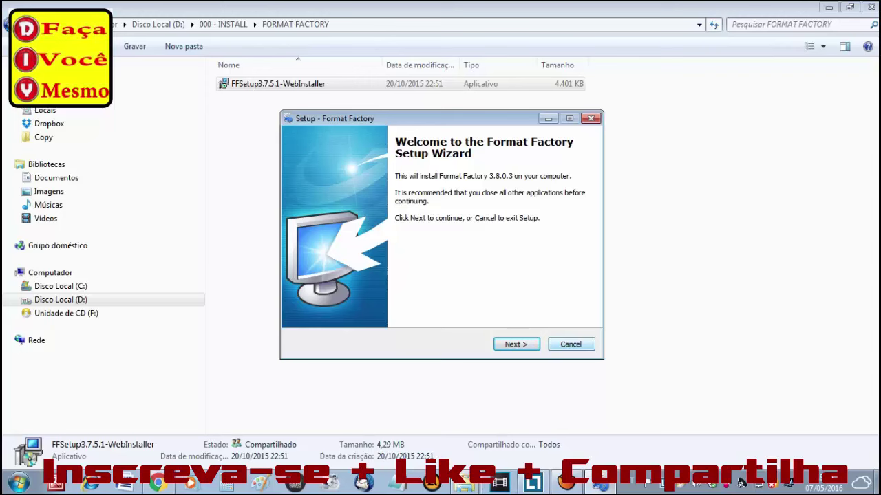
Step: Exit the Format Factory setup wizard without installing and minimize the folder window
{"action": "left_click", "coordinate": [571, 344]}
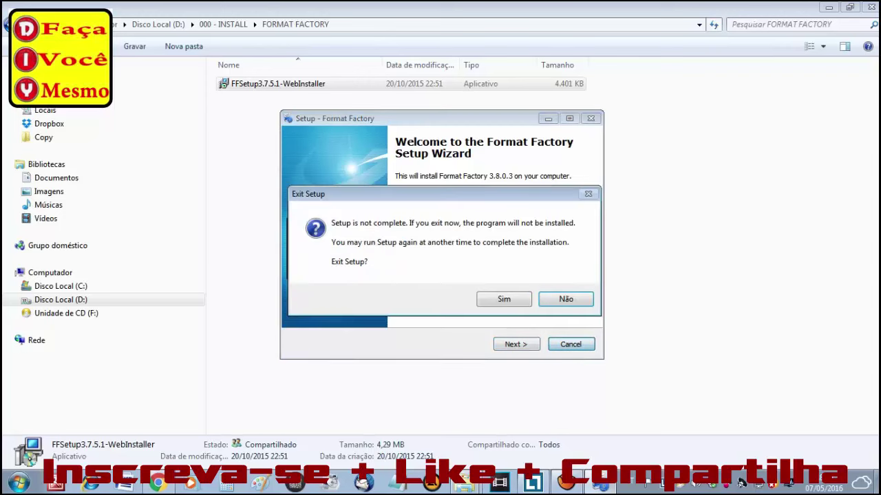
{"action": "left_click", "coordinate": [521, 297]}
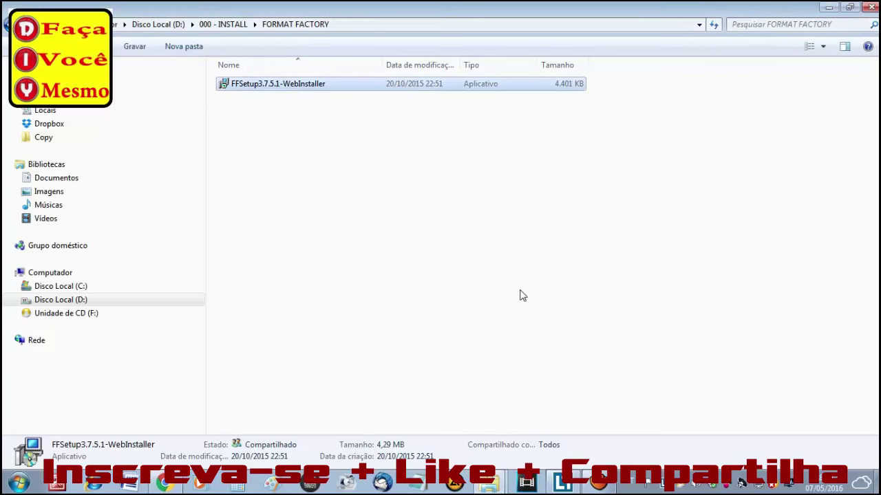
{"action": "left_click", "coordinate": [829, 7]}
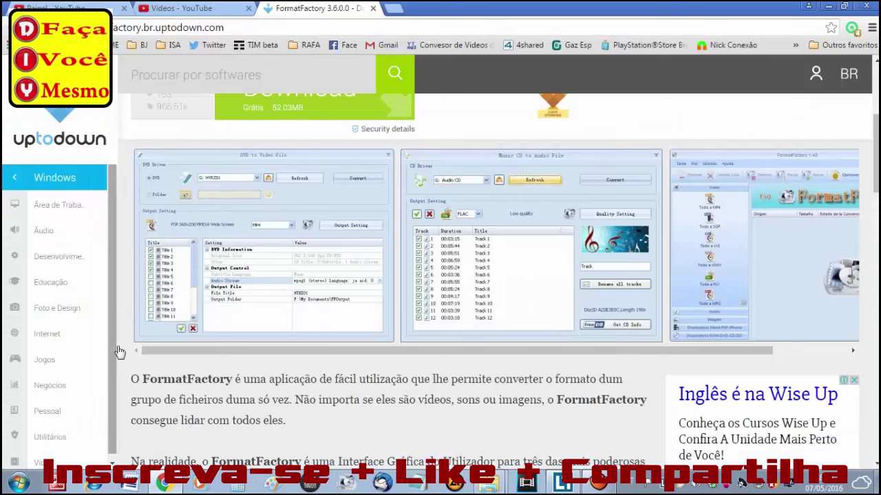
Step: Launch the installed FormatFactory program from its folder in the list of all programs
{"action": "left_click", "coordinate": [21, 484]}
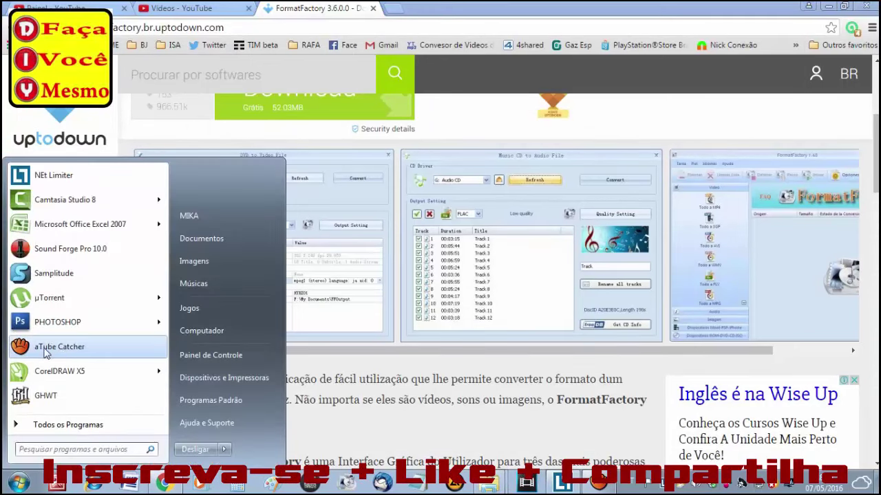
{"action": "left_click", "coordinate": [76, 425]}
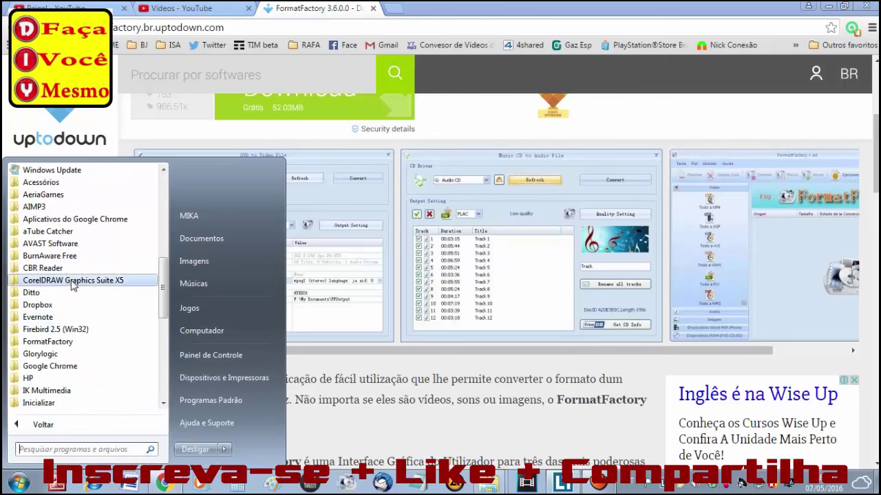
{"action": "scroll", "coordinate": [59, 387], "scroll_direction": "down", "scroll_amount": 1}
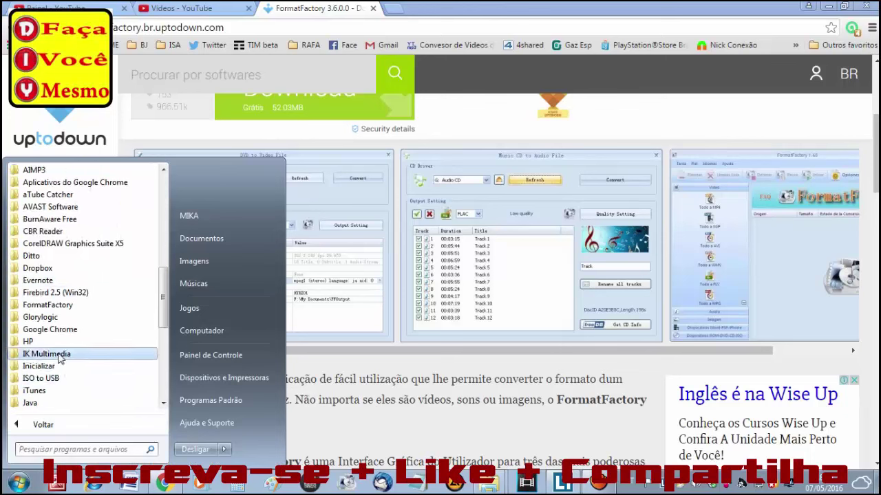
{"action": "left_click", "coordinate": [55, 311]}
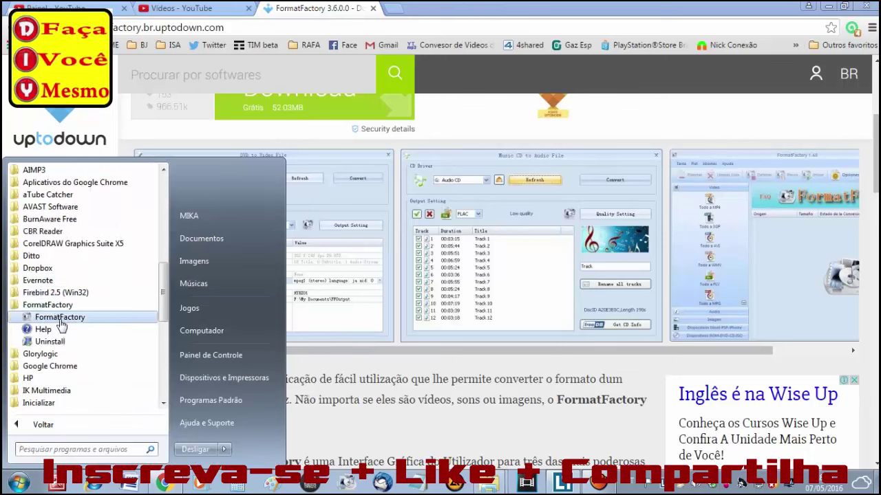
{"action": "left_click", "coordinate": [61, 319]}
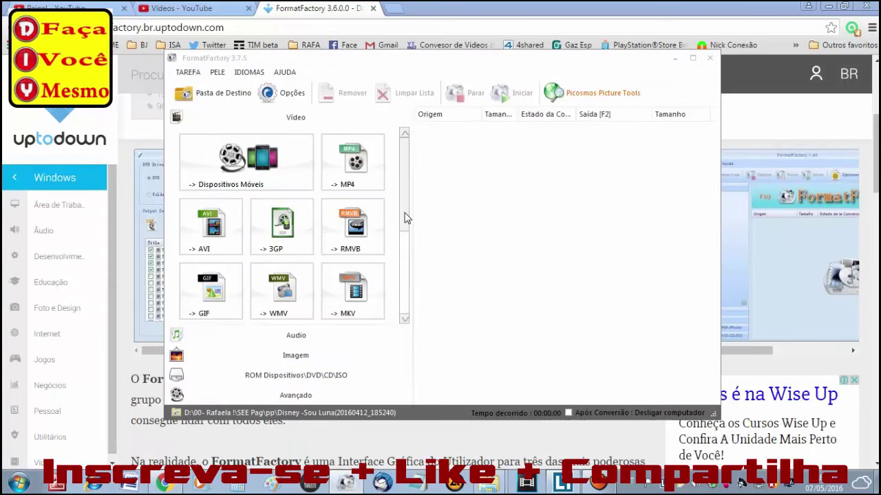
Step: Maximize the FormatFactory window and examine the available Vídeo and Audio output formats, ending on the video formats
{"action": "scroll", "coordinate": [406, 230], "scroll_direction": "down", "scroll_amount": 1}
{"action": "scroll", "coordinate": [406, 234], "scroll_direction": "down", "scroll_amount": 1}
{"action": "scroll", "coordinate": [407, 253], "scroll_direction": "up", "scroll_amount": 3}
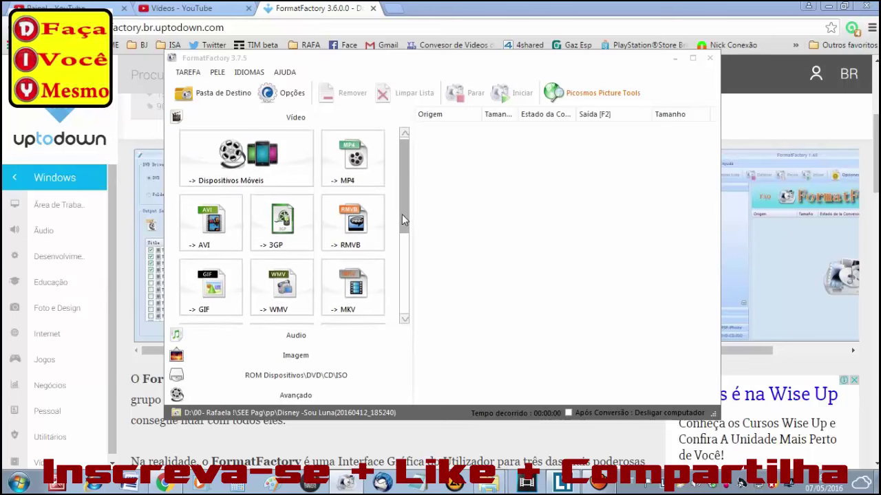
{"action": "left_click", "coordinate": [692, 58]}
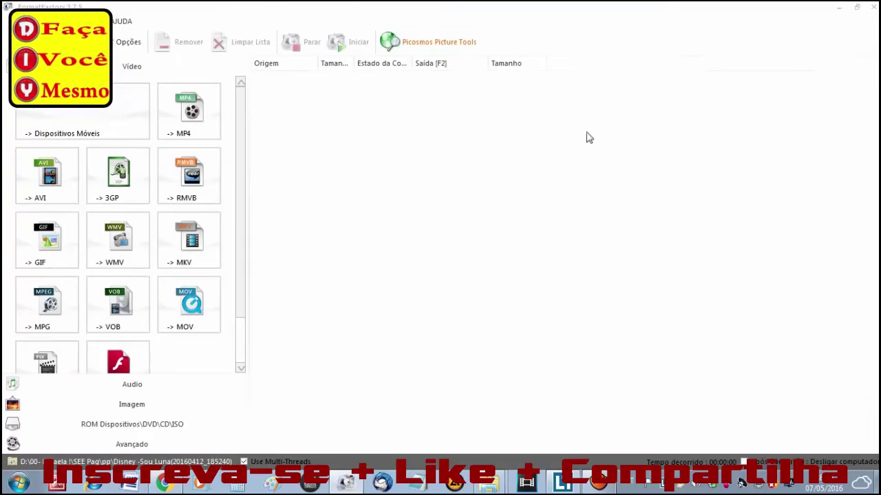
{"action": "left_click_drag", "start_coordinate": [241, 177], "coordinate": [246, 154]}
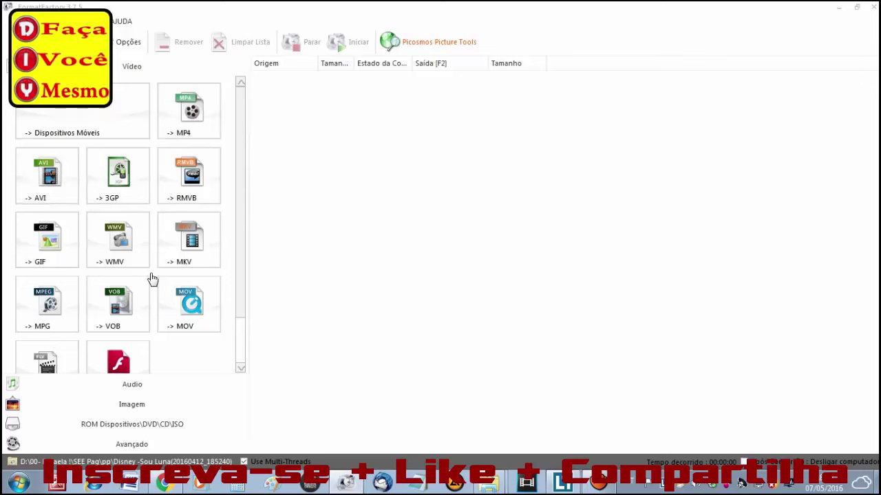
{"action": "mouse_move", "coordinate": [238, 287]}
{"action": "left_mouse_down"}
{"action": "mouse_move", "coordinate": [244, 319]}
{"action": "mouse_move", "coordinate": [242, 211]}
{"action": "mouse_move", "coordinate": [248, 277]}
{"action": "left_mouse_up"}
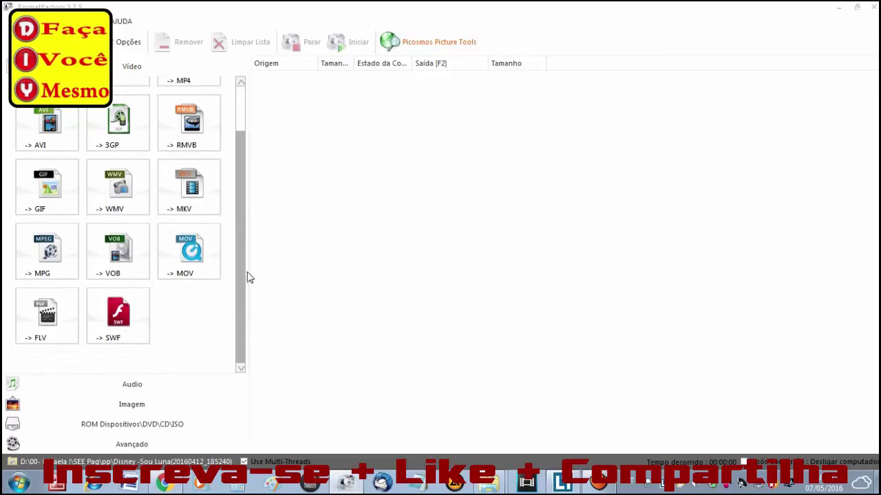
{"action": "left_click", "coordinate": [137, 387]}
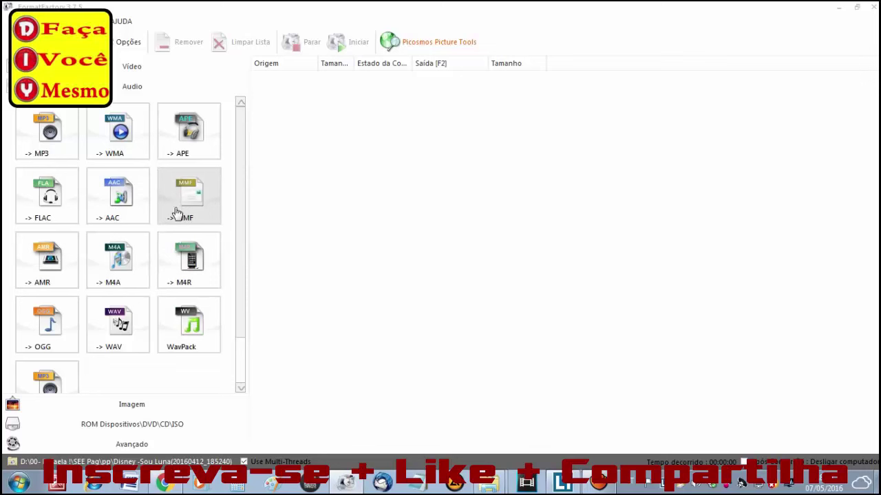
{"action": "left_click", "coordinate": [130, 68]}
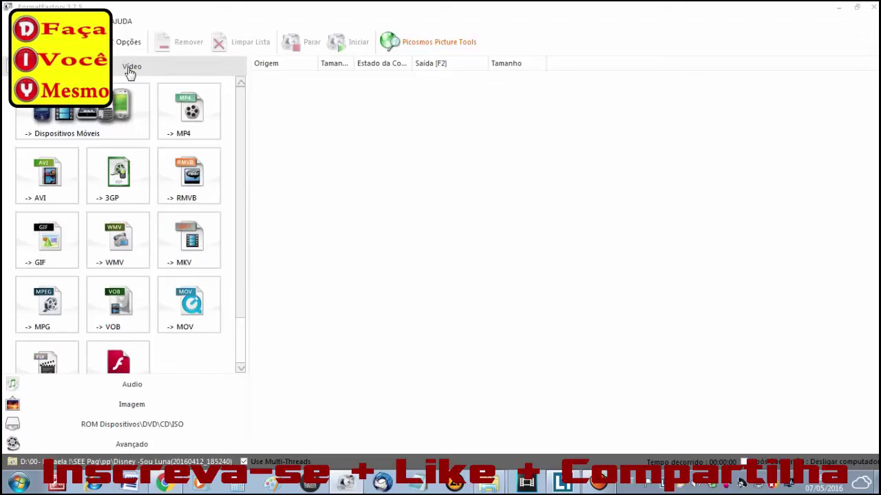
Step: Start an MP4 video conversion and review its output settings, accepting the "Alta qualidade e tamanho" profile
{"action": "left_click", "coordinate": [191, 116]}
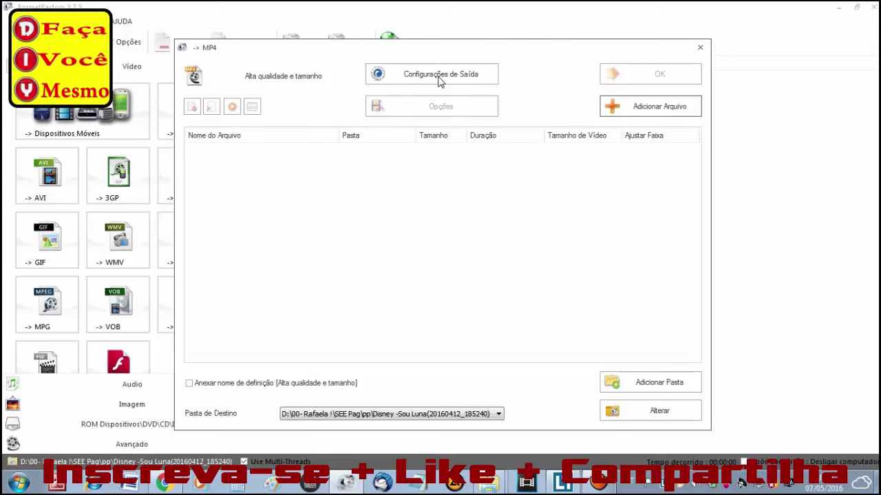
{"action": "left_click", "coordinate": [440, 77]}
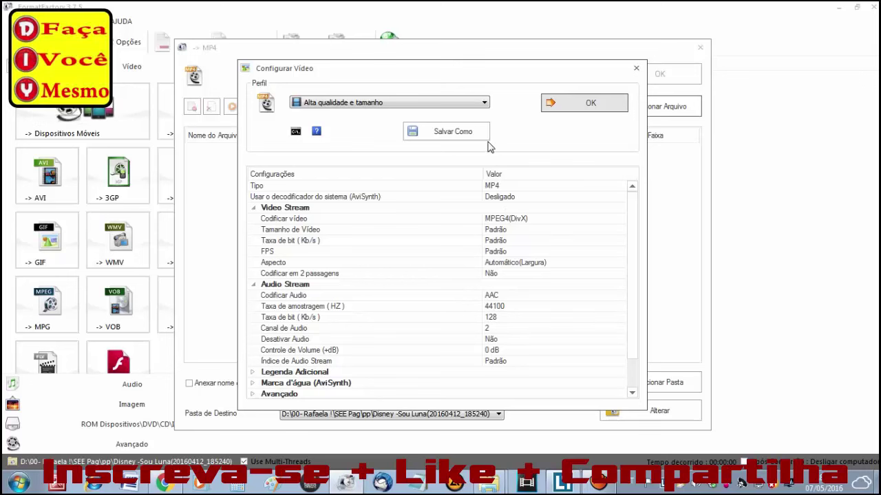
{"action": "left_click", "coordinate": [581, 104]}
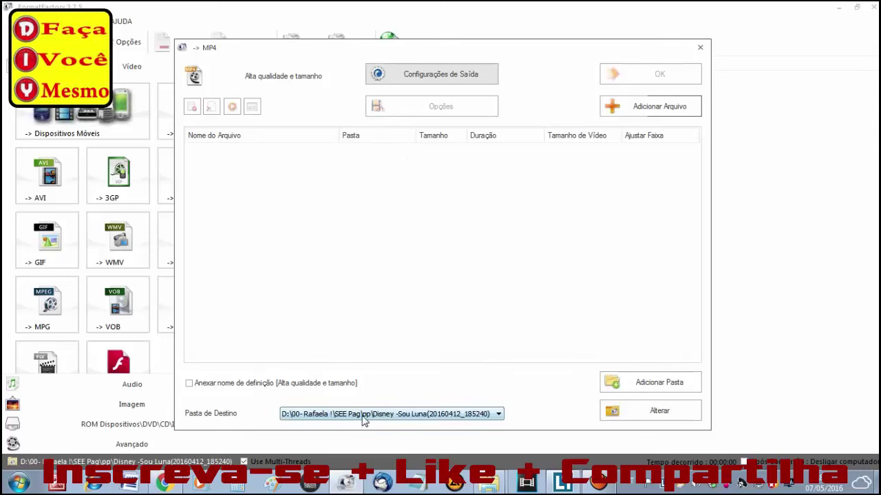
Step: Set the MP4 conversion's destination folder to "+ 00 Videos canal Tube" on Disco Local (D:)
{"action": "left_click", "coordinate": [655, 415]}
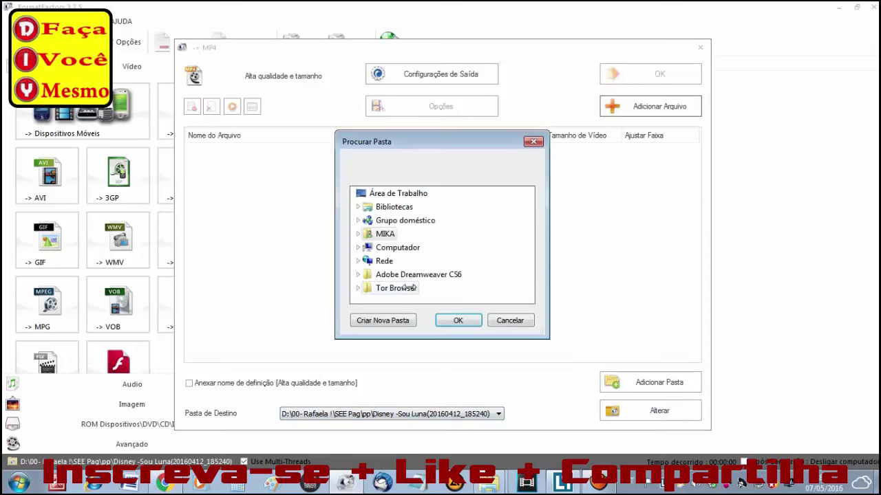
{"action": "left_click", "coordinate": [358, 234]}
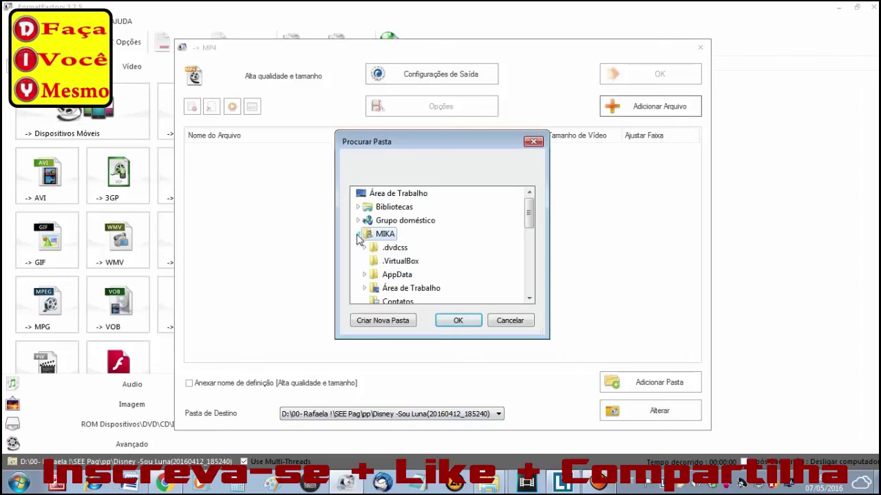
{"action": "left_click", "coordinate": [357, 234]}
{"action": "left_click", "coordinate": [358, 248]}
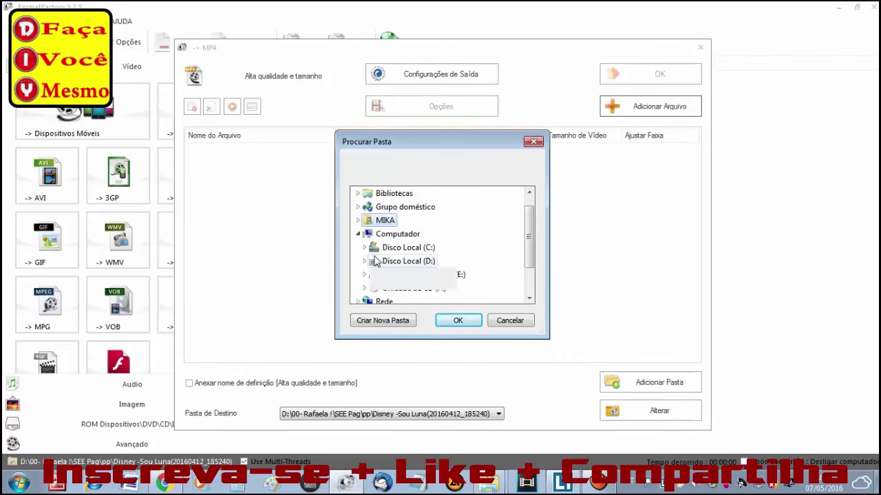
{"action": "double_click", "coordinate": [376, 261]}
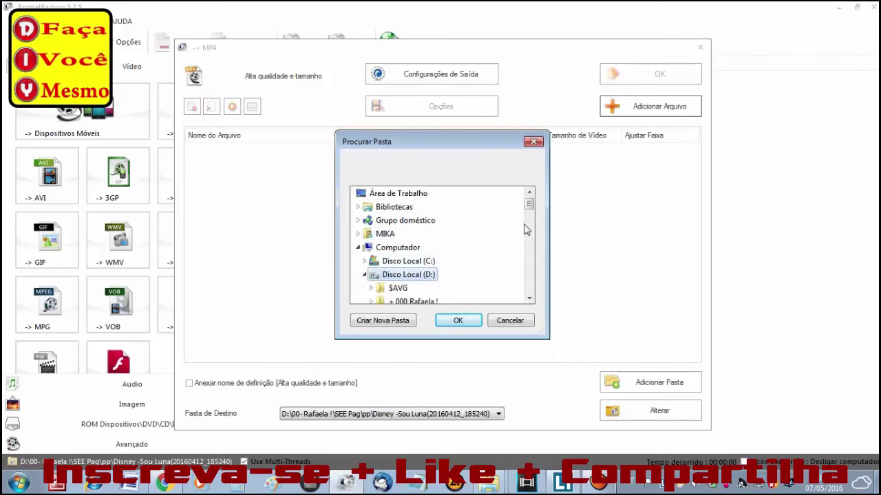
{"action": "left_click_drag", "start_coordinate": [528, 201], "coordinate": [531, 222]}
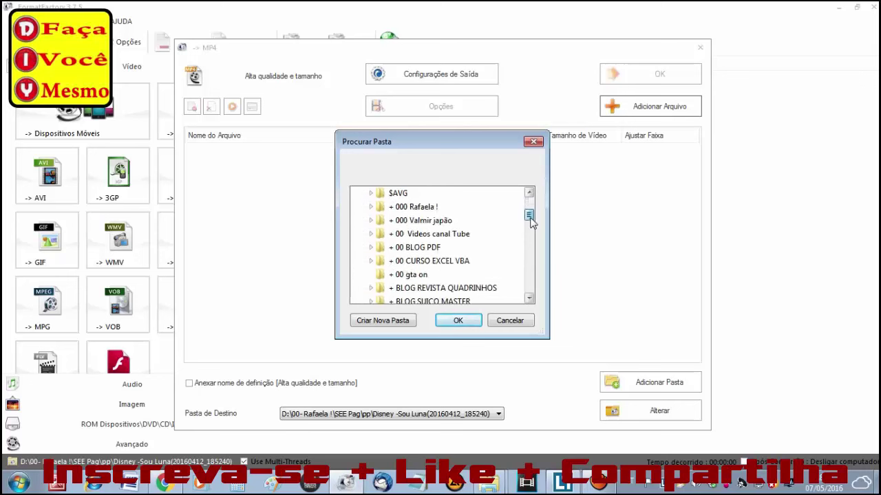
{"action": "double_click", "coordinate": [406, 234]}
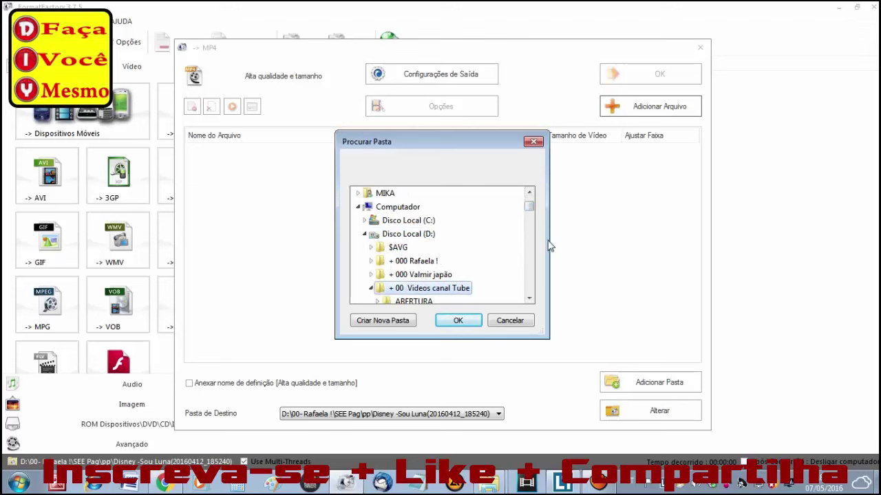
{"action": "scroll", "coordinate": [525, 210], "scroll_direction": "down", "scroll_amount": 1}
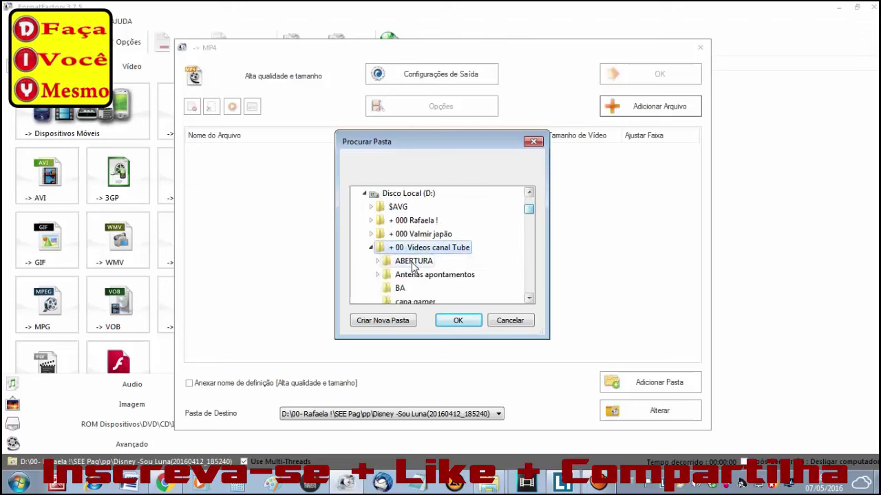
{"action": "left_click", "coordinate": [458, 321]}
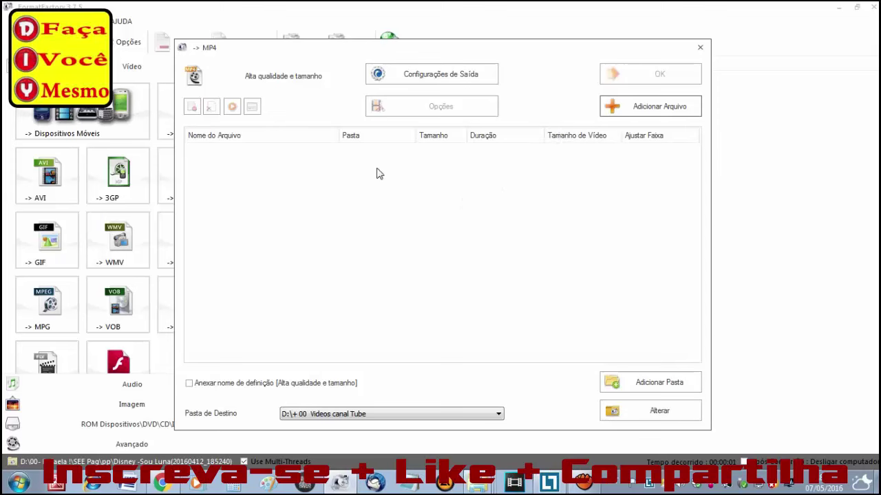
Step: Start adding a source file to the MP4 conversion and browse to its videos in "+ 00 Videos canal Tube" on Disco Local (D:)
{"action": "left_click", "coordinate": [655, 109]}
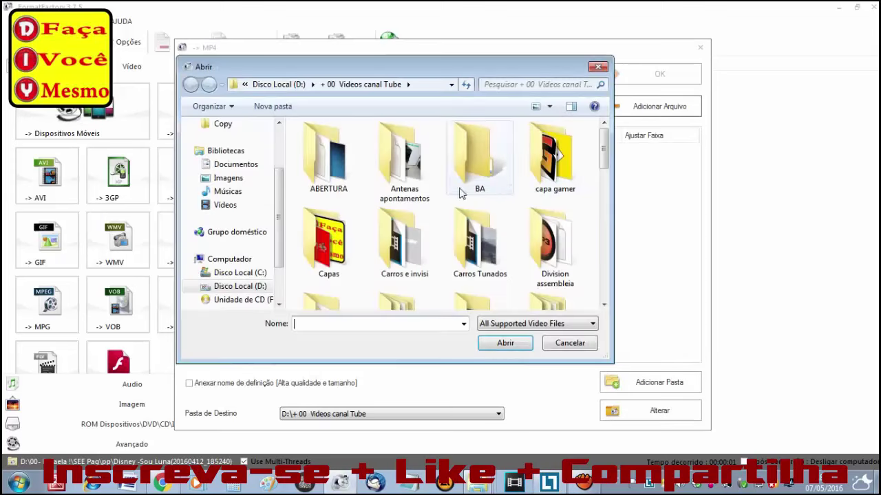
{"action": "left_click_drag", "start_coordinate": [275, 242], "coordinate": [281, 290]}
{"action": "left_click", "coordinate": [239, 233]}
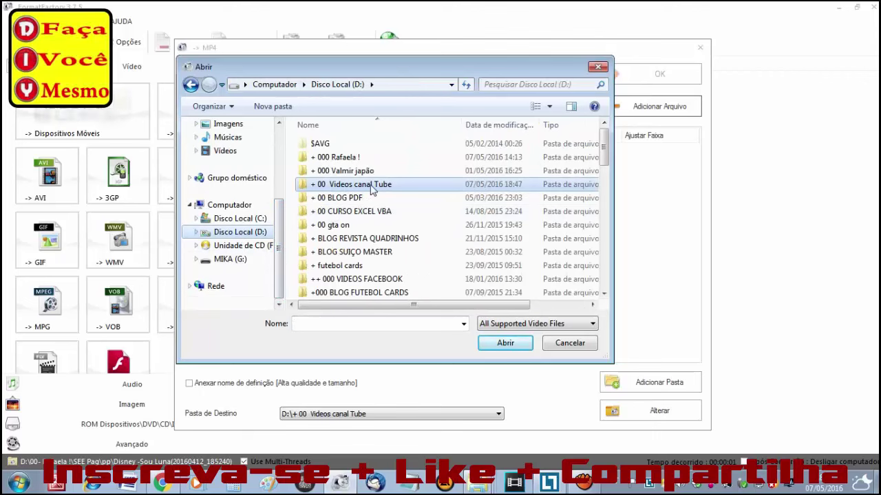
{"action": "double_click", "coordinate": [368, 189]}
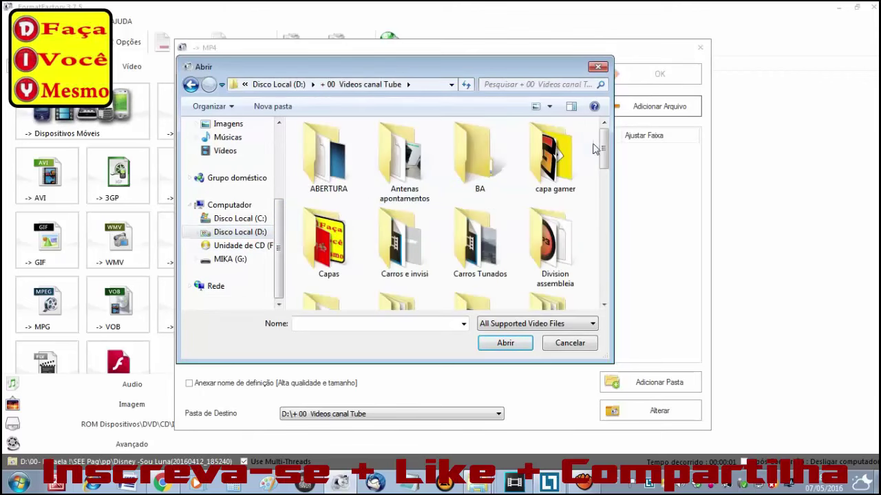
{"action": "left_click_drag", "start_coordinate": [603, 148], "coordinate": [618, 275]}
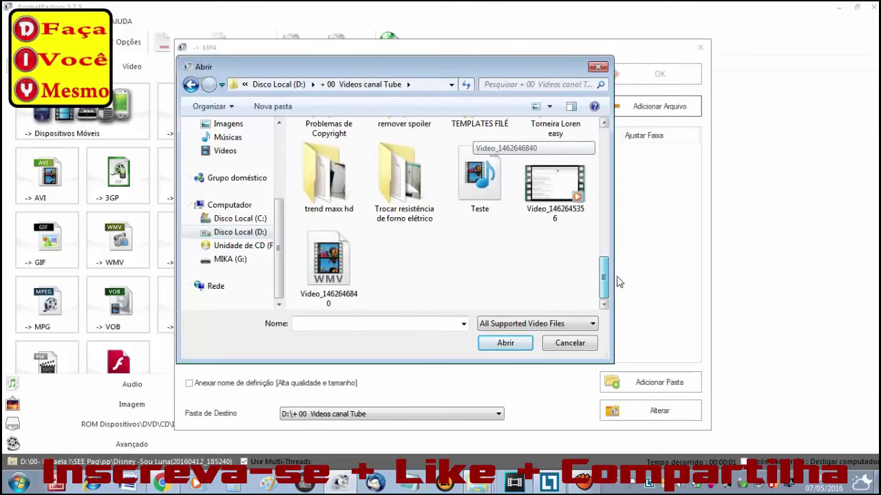
Step: Check the file type and size in the properties of the Teste video, leaving them unchanged
{"action": "right_click", "coordinate": [489, 188]}
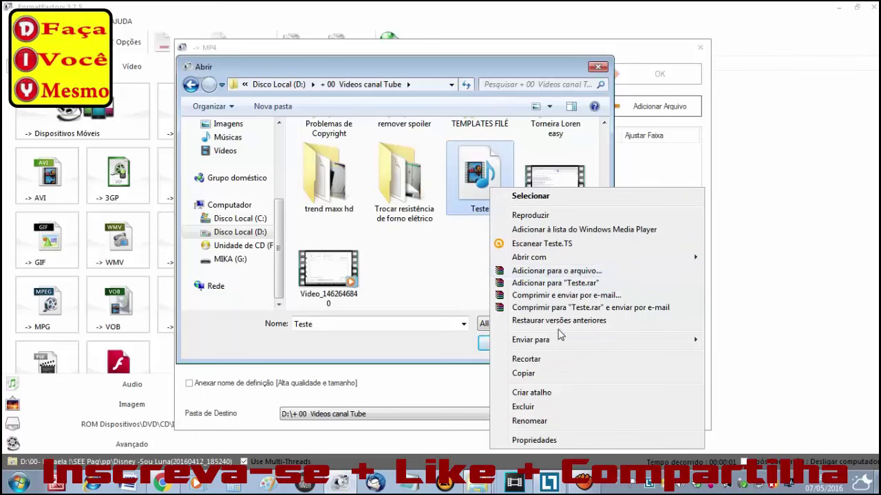
{"action": "left_click", "coordinate": [548, 441]}
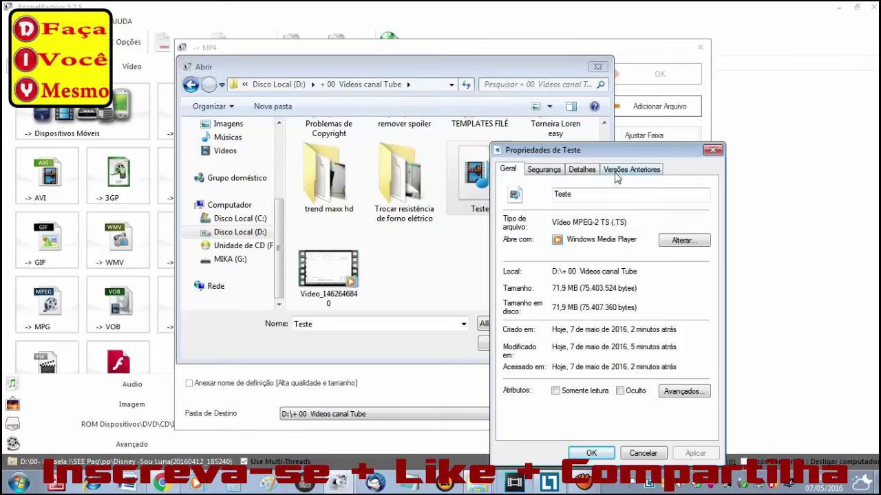
{"action": "left_click_drag", "start_coordinate": [623, 151], "coordinate": [496, 78]}
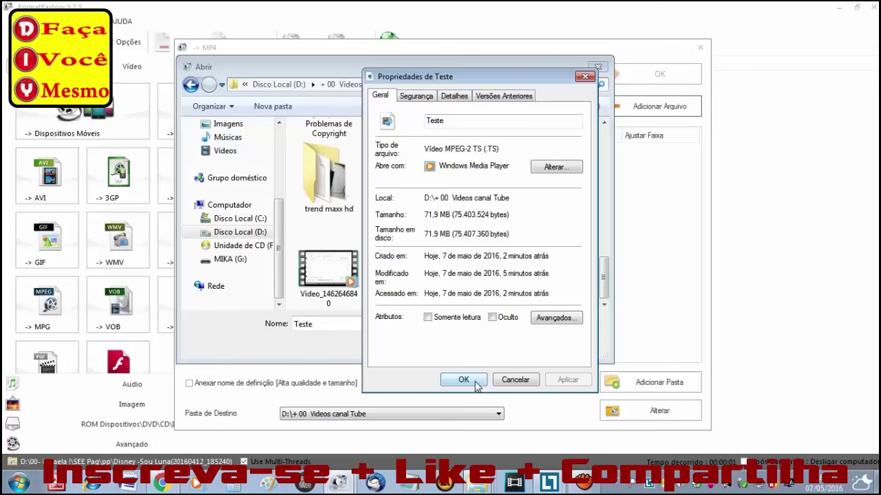
{"action": "left_click", "coordinate": [463, 381]}
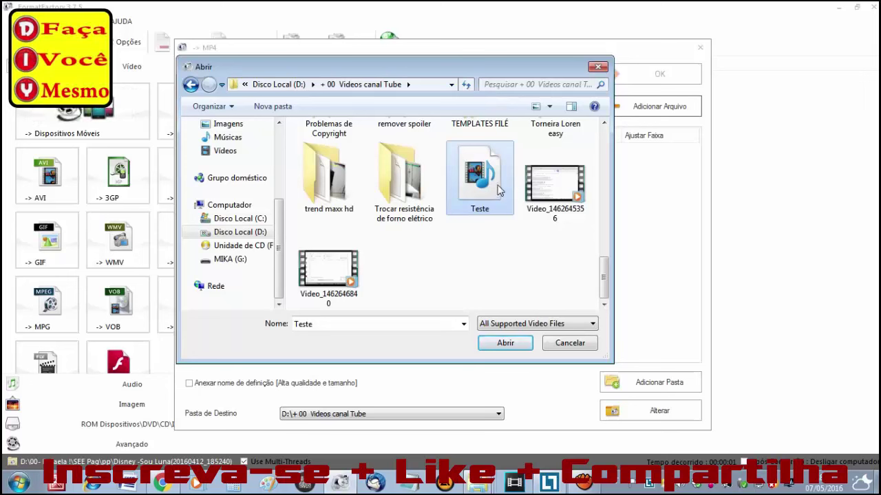
Step: Add the Teste video to the MP4 conversion and accept the job into the task list
{"action": "left_click", "coordinate": [509, 342]}
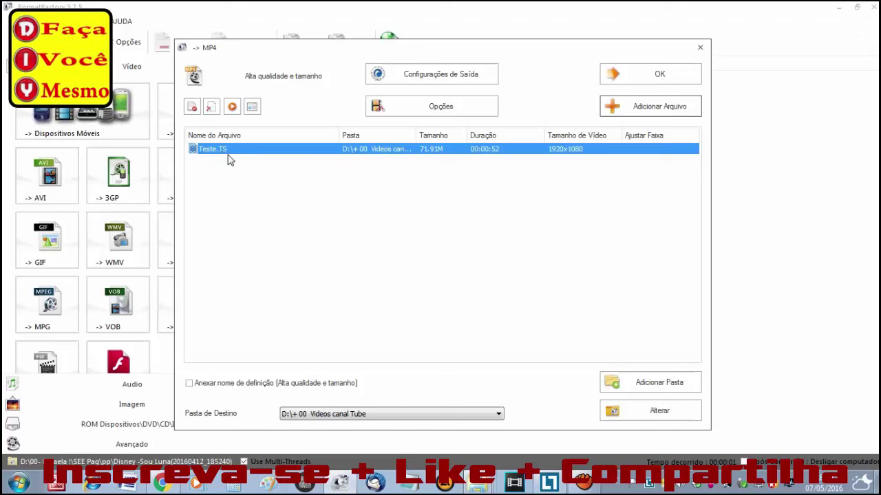
{"action": "left_click", "coordinate": [652, 77]}
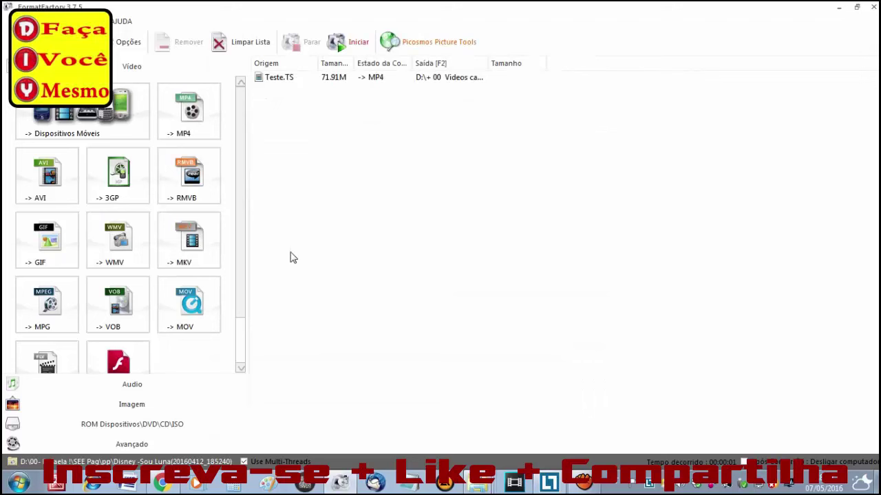
Step: Widen the "Estado da Conversão" column in the task list and start converting Teste.TS to MP4
{"action": "left_click", "coordinate": [286, 80]}
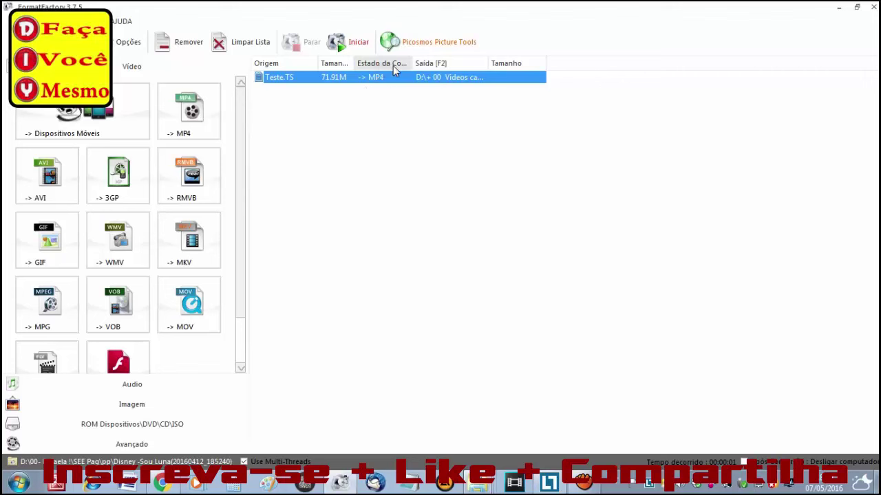
{"action": "left_click_drag", "start_coordinate": [411, 61], "coordinate": [460, 62]}
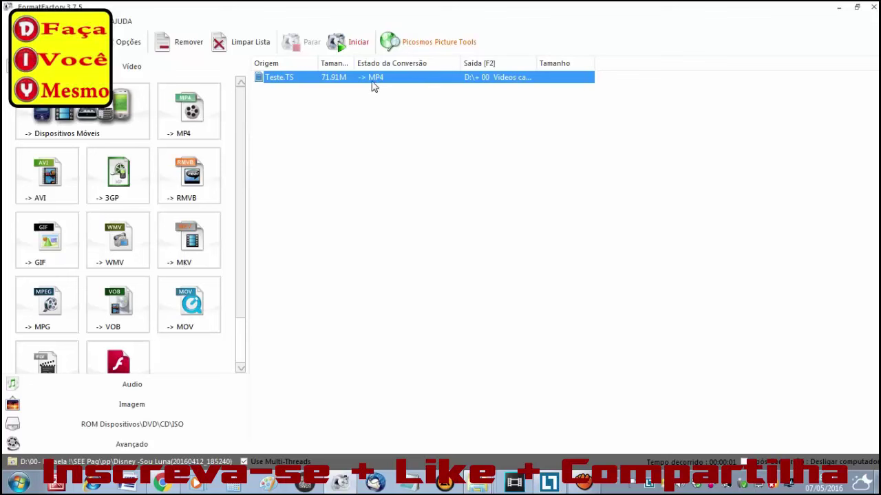
{"action": "left_click", "coordinate": [346, 45]}
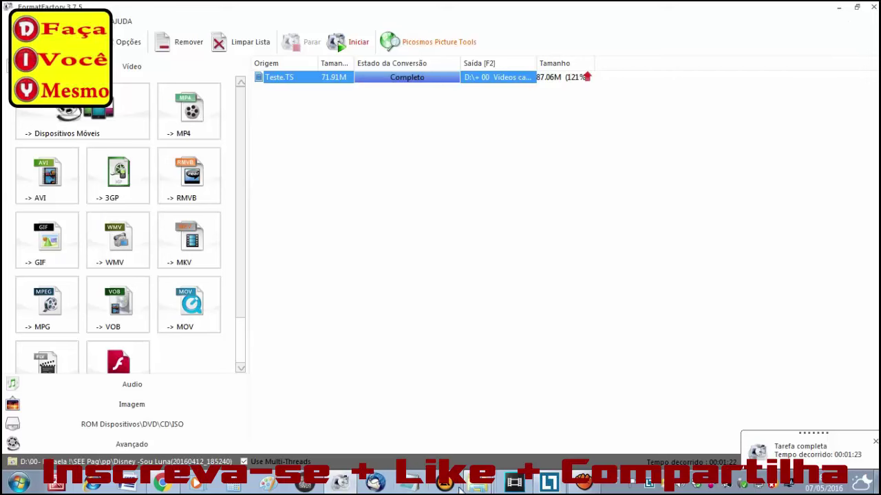
Step: Switch to the destination folder in Windows Explorer and compare the details of the converted Teste MP4 with the original TS file
{"action": "left_click", "coordinate": [460, 488]}
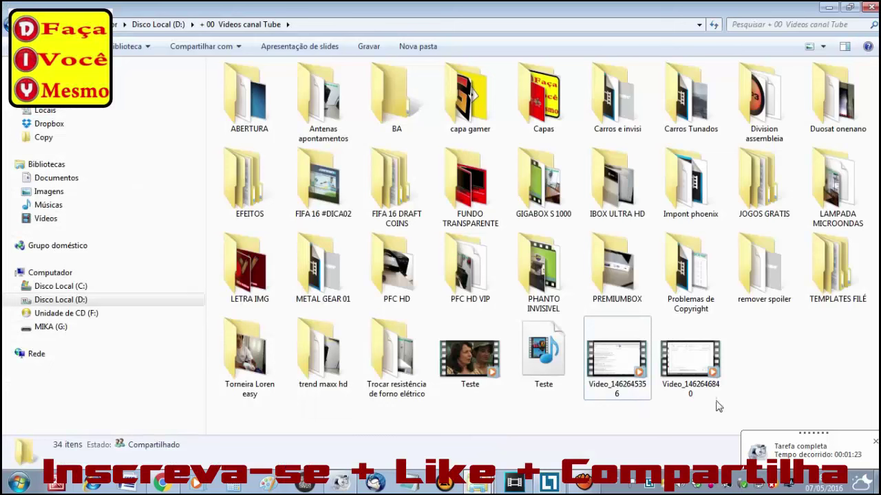
{"action": "left_click", "coordinate": [474, 364]}
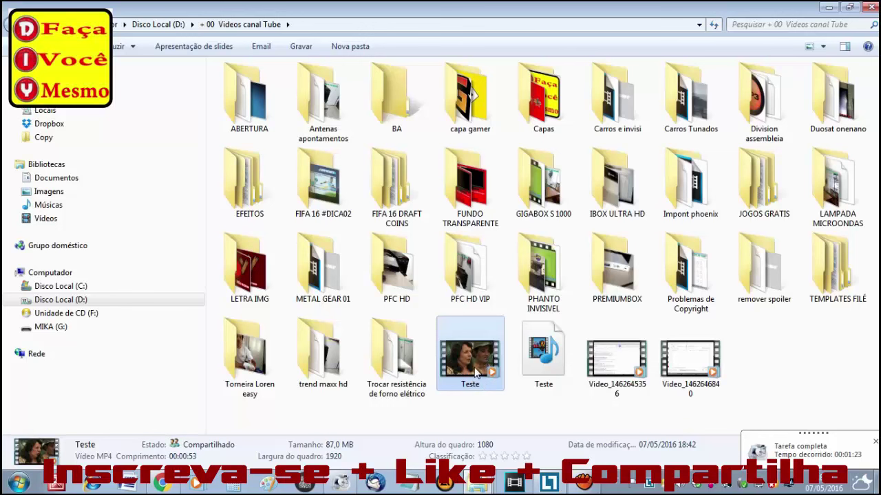
{"action": "double_click", "coordinate": [540, 349]}
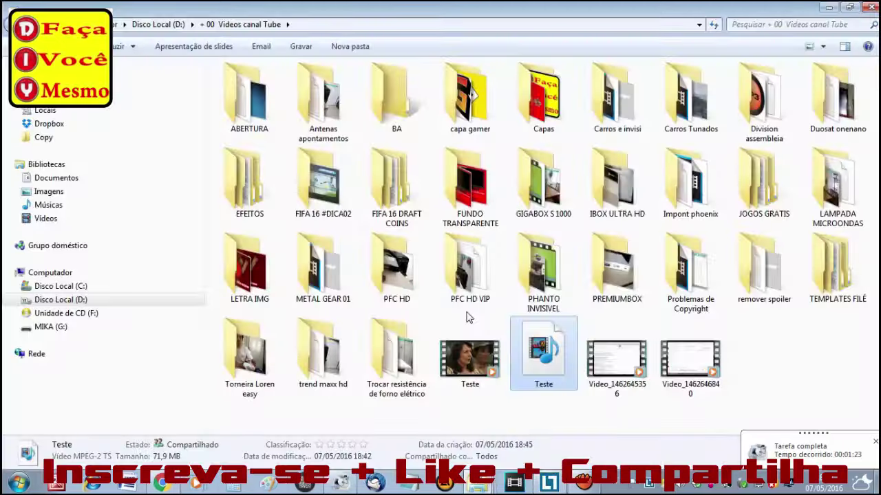
{"action": "left_click", "coordinate": [474, 355]}
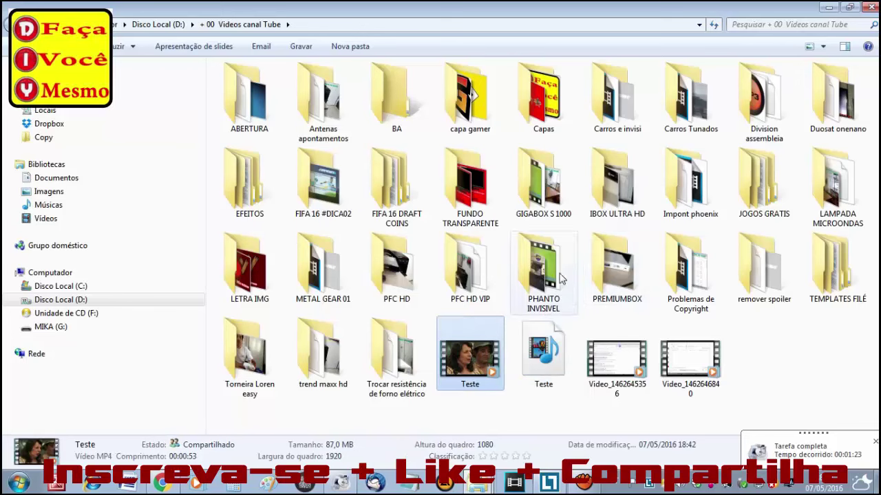
Step: Play the converted Teste MP4 to check it, close the player and return to FormatFactory
{"action": "double_click", "coordinate": [475, 355]}
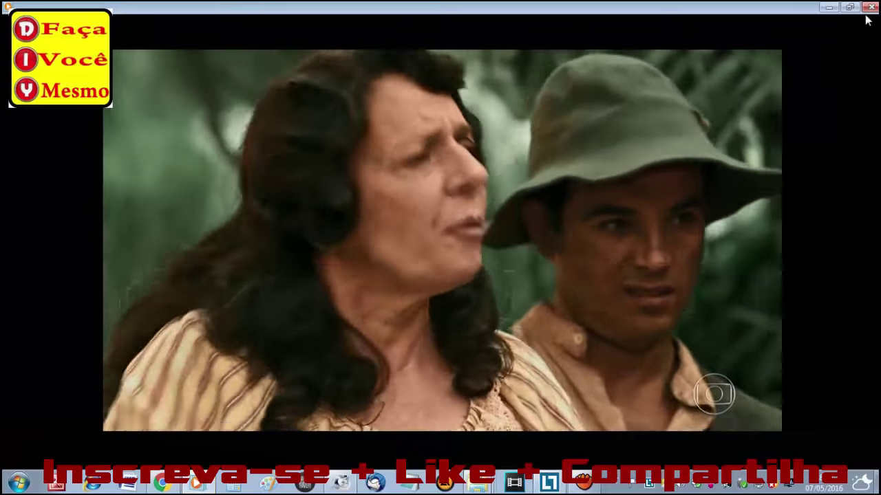
{"action": "key", "text": "alt+F4"}
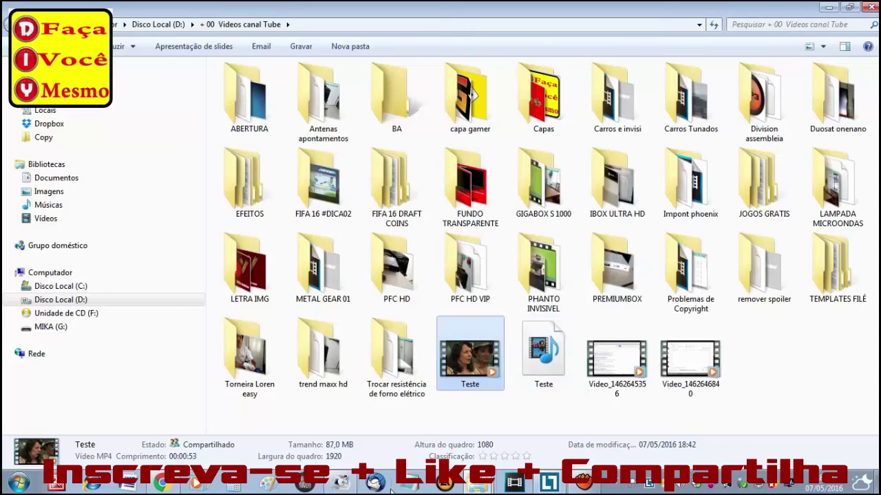
{"action": "left_click", "coordinate": [344, 484]}
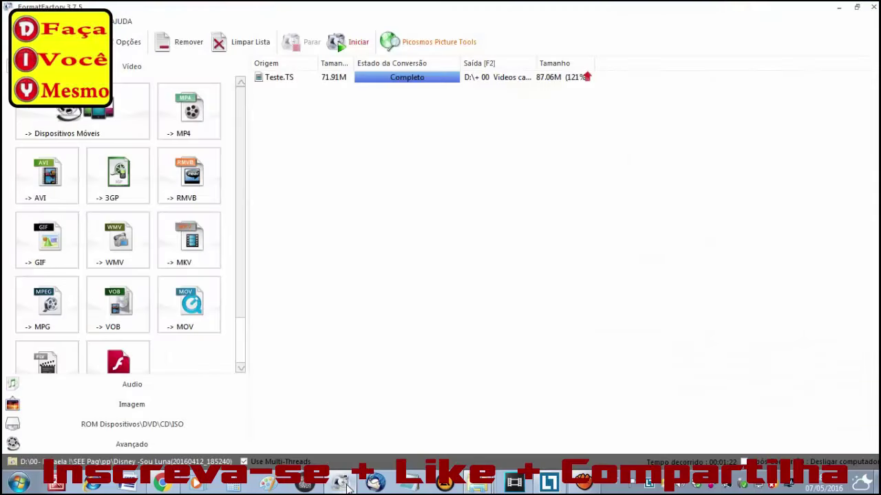